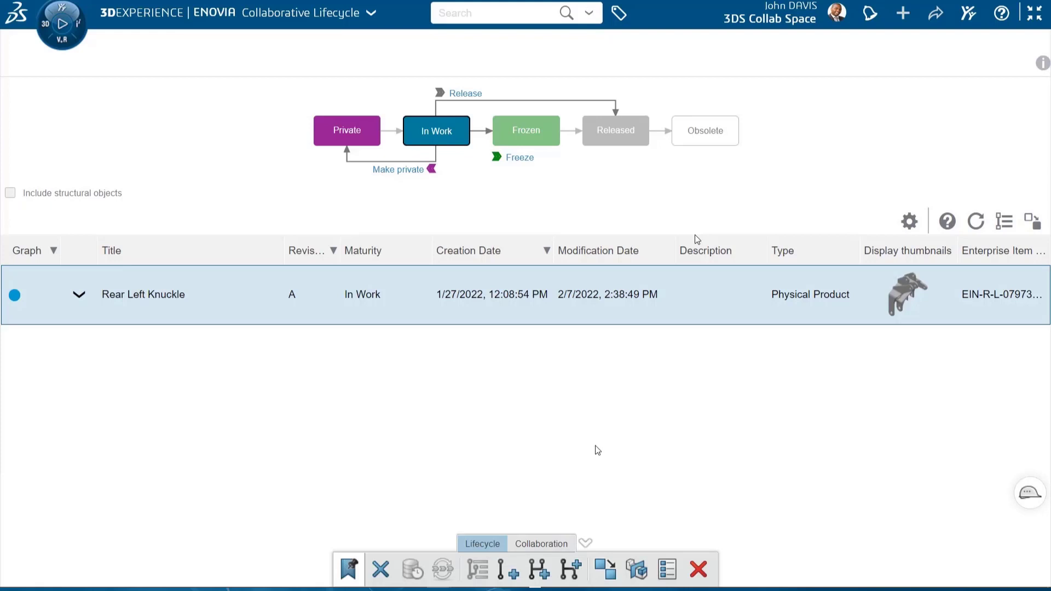
Edit the subscriptions of Rear Left Knuckle revision A to get notified about the Promoted and Revised events
left_click(550, 544)
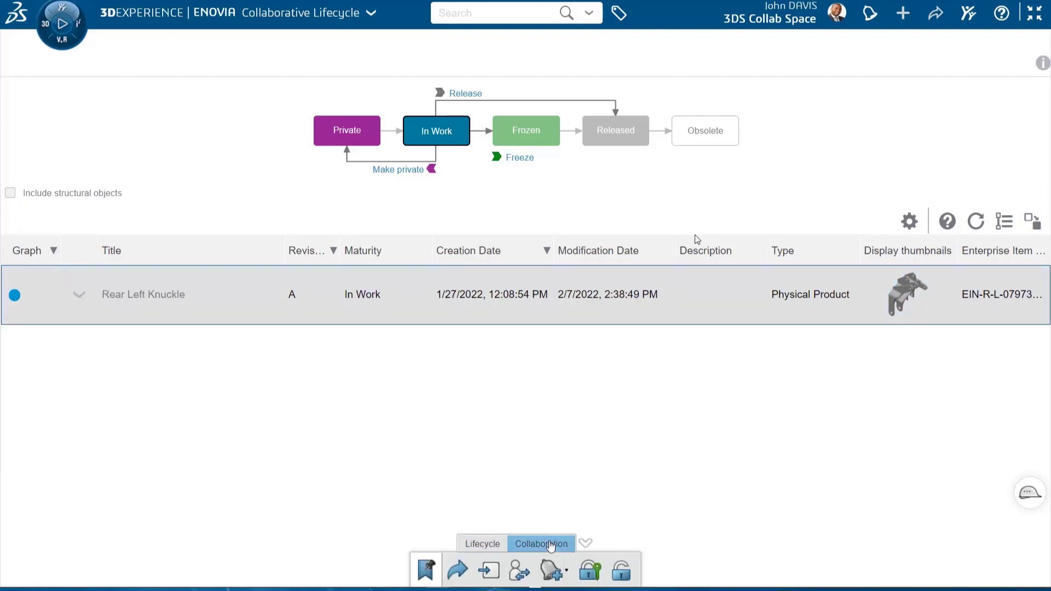
left_click(567, 570)
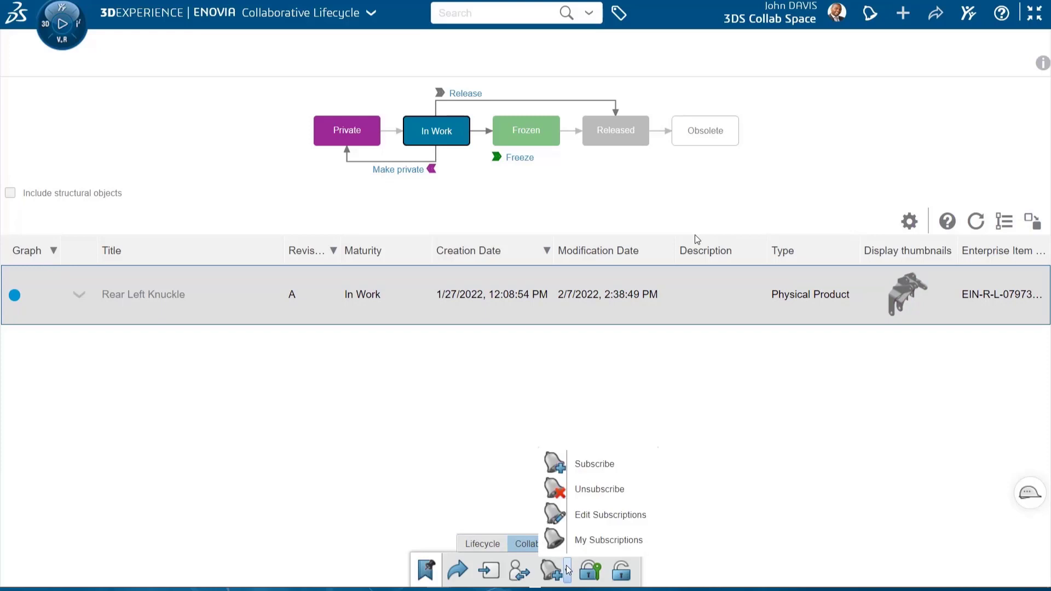
left_click(584, 517)
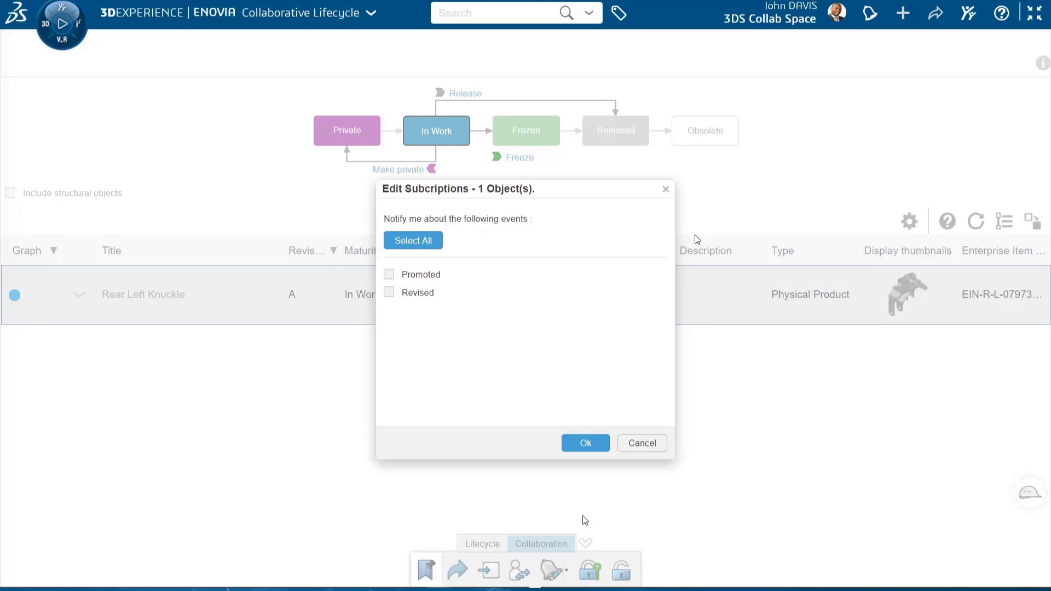
left_click(390, 277)
left_click(390, 292)
left_click(575, 443)
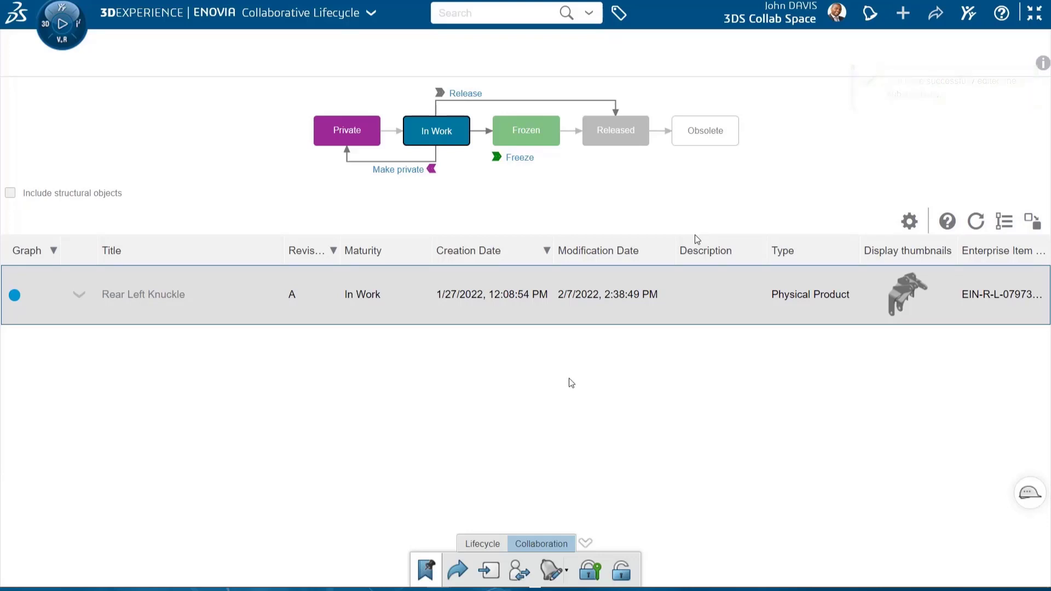
Freeze Rear Left Knuckle revision A and set Engineering Projects as the bookmark to work under
left_click(520, 161)
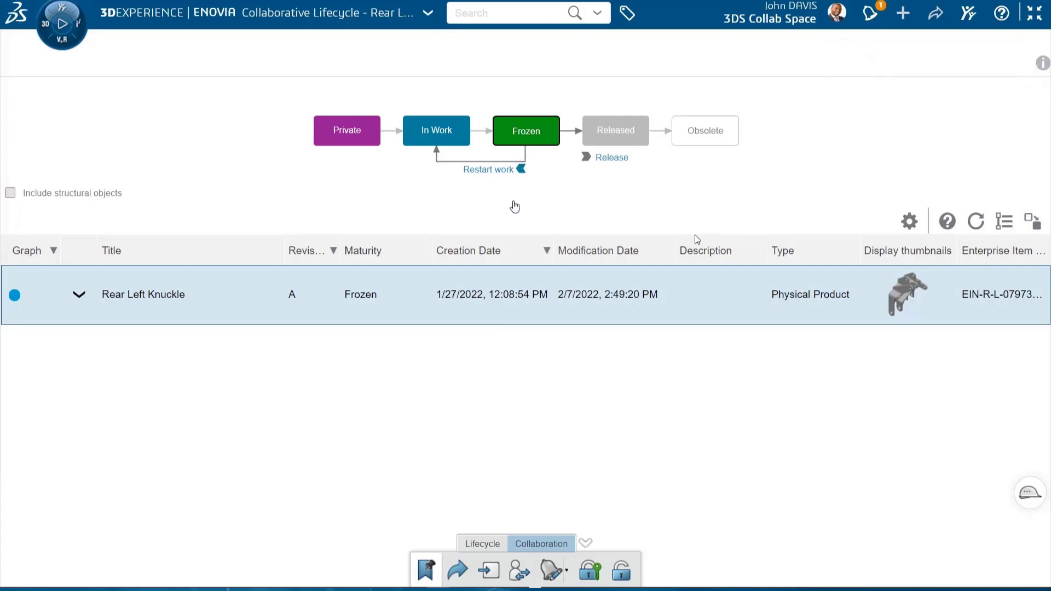
left_click(483, 543)
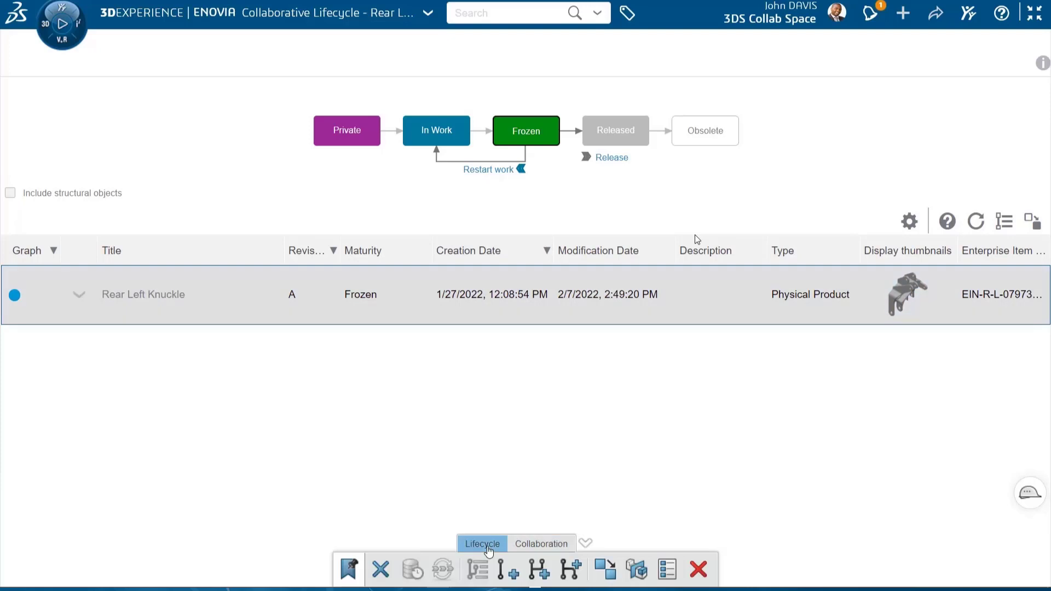
left_click(349, 570)
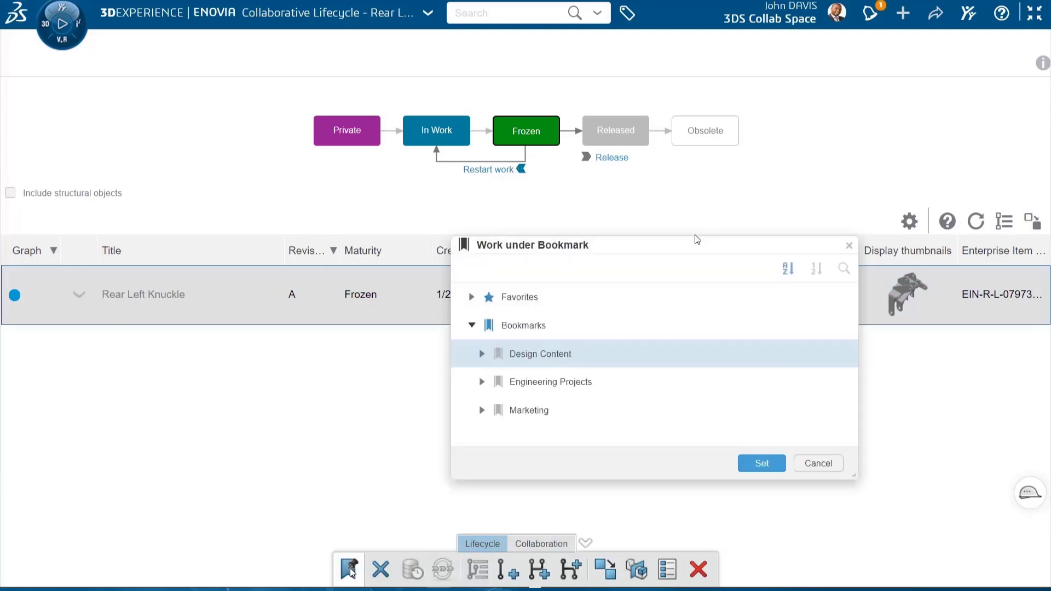
left_click(486, 384)
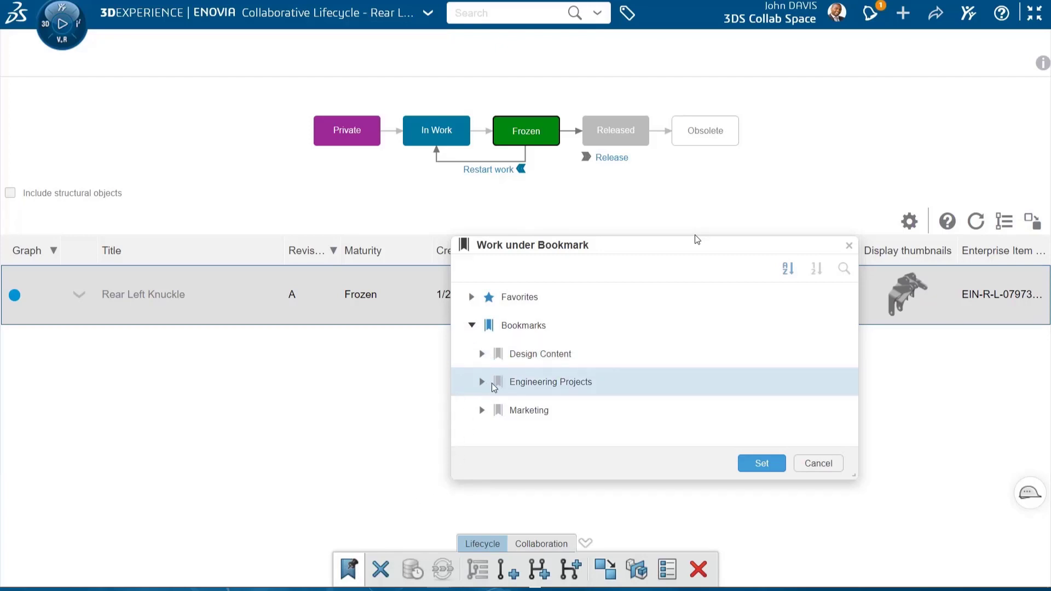
left_click(748, 469)
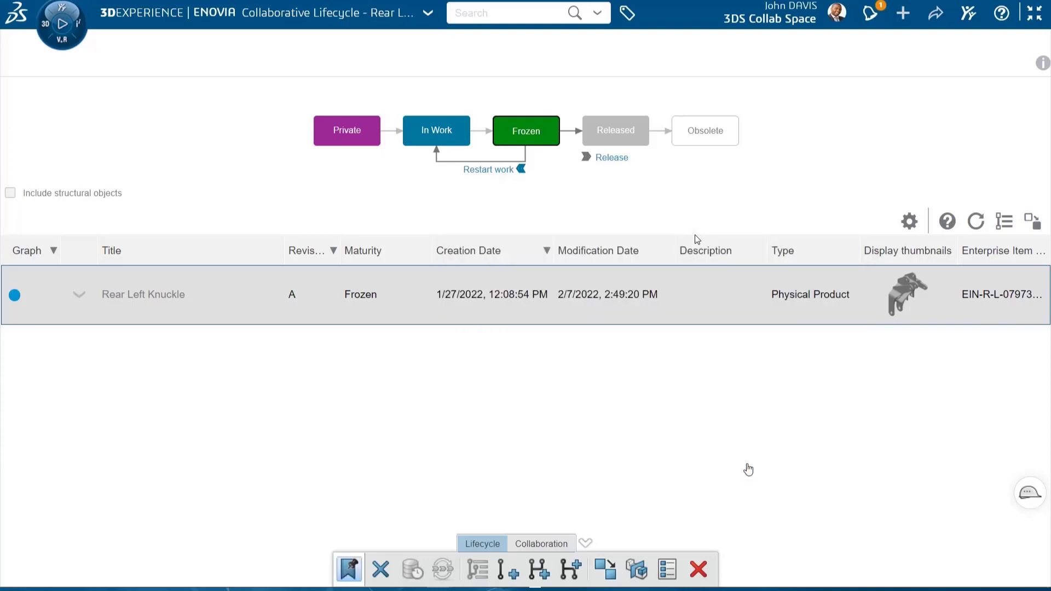
Create a new revision of Rear Left Knuckle A with the revision comment "Enhancements based on customer requests"
left_click(510, 571)
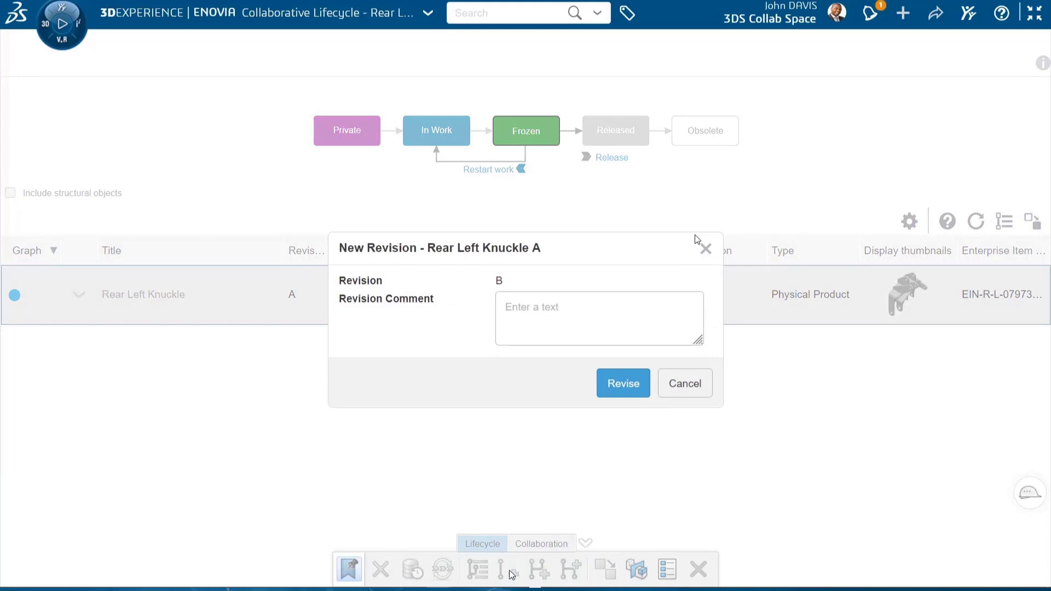
left_click(548, 324)
type("Enhancements based on customer reques")
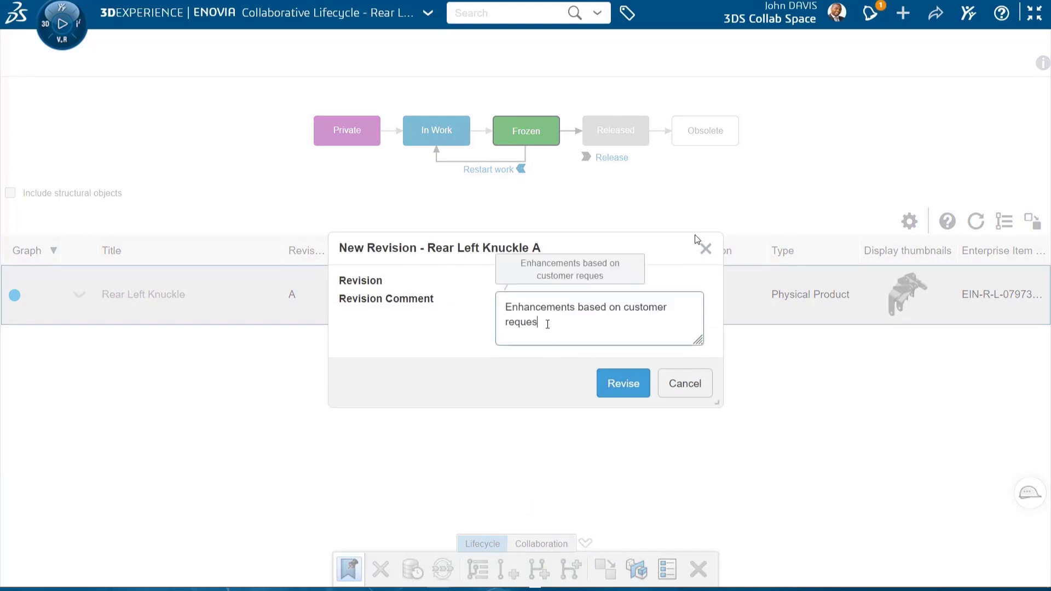
type("ts")
left_click(611, 386)
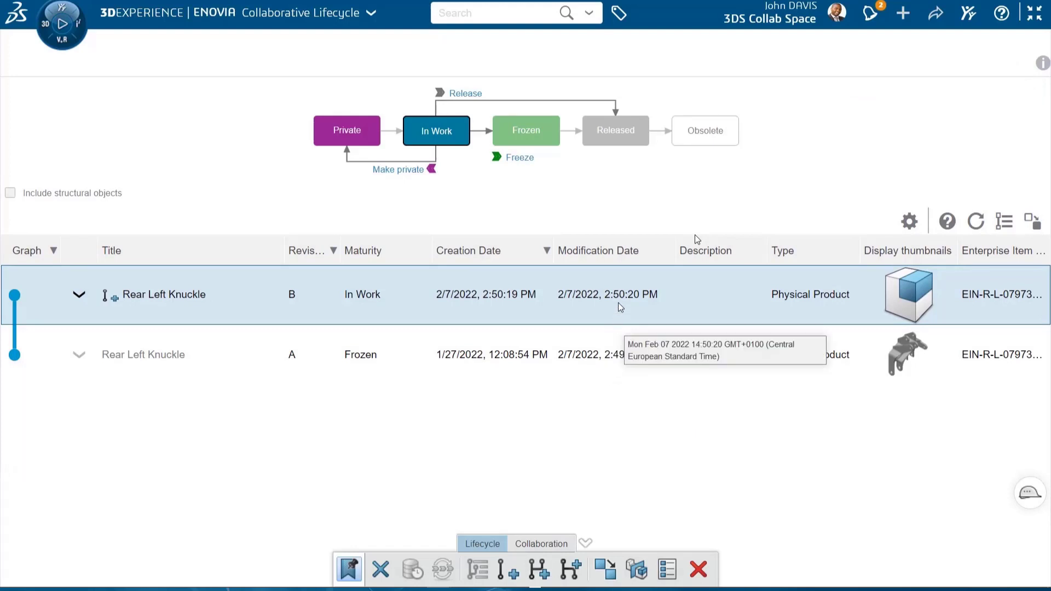
Return to the dashboard and load Rear Left Knuckle revision B into the Relations widget
left_click(1034, 12)
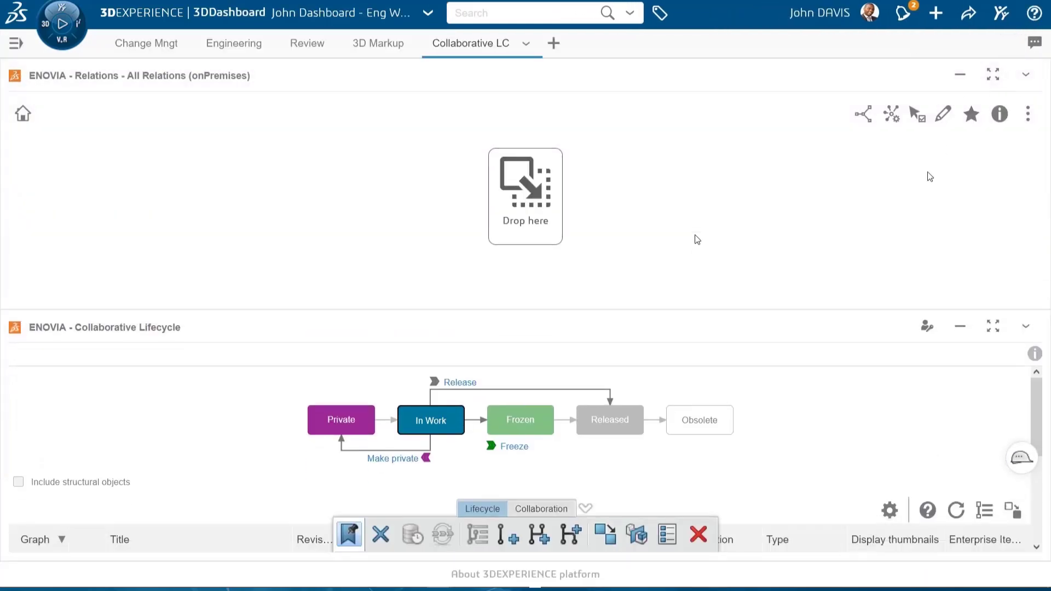
scroll(777, 457, "down", 1)
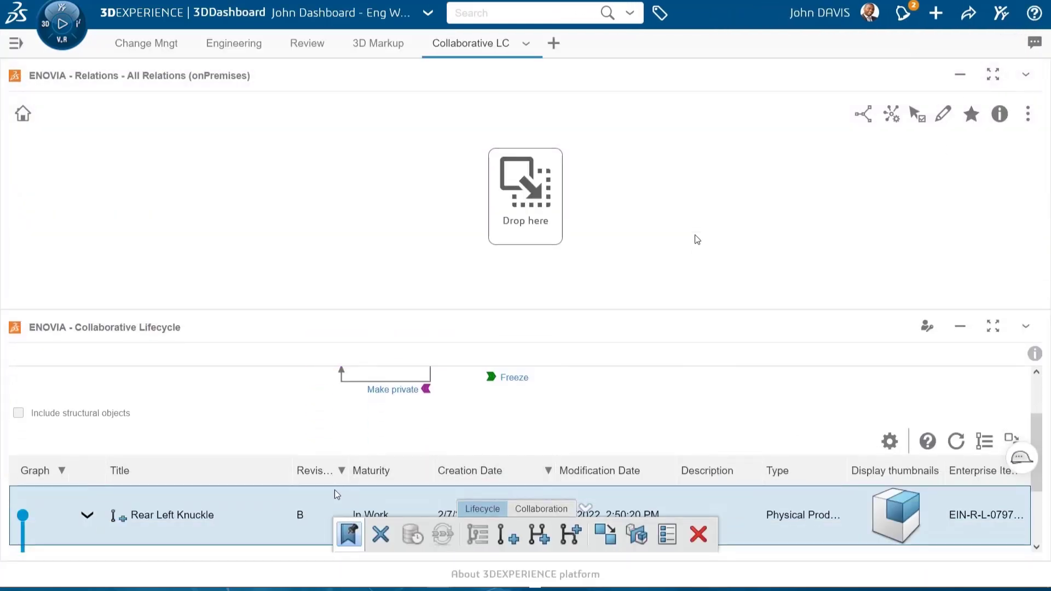
scroll(296, 513, "up", 1)
left_click_drag(295, 516, 485, 189)
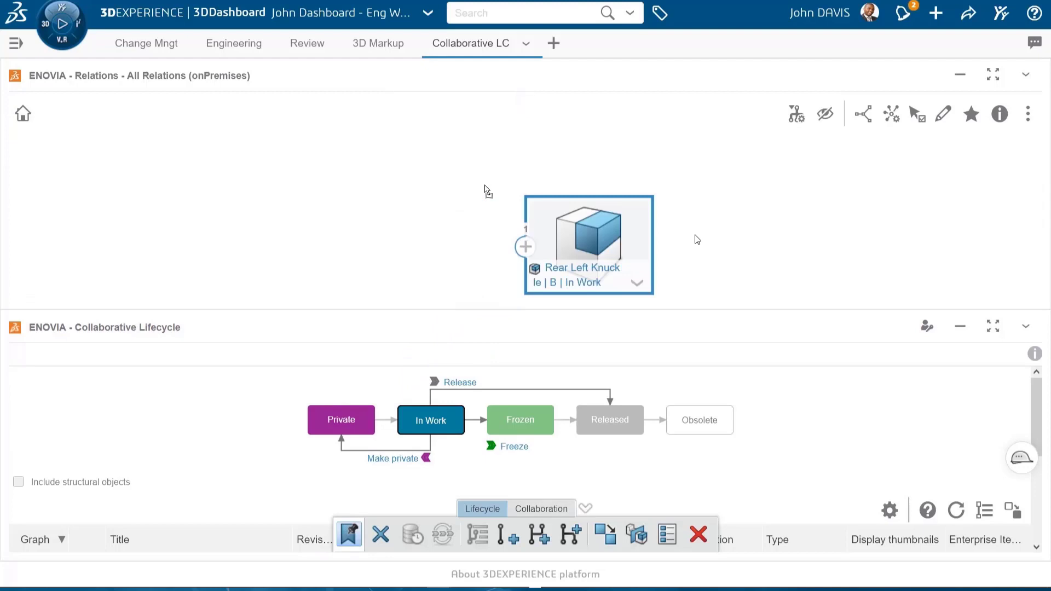
Maximize the Relations widget, expand the bookmark relation of Rear Left Knuckle B, and return to the dashboard
left_click(995, 83)
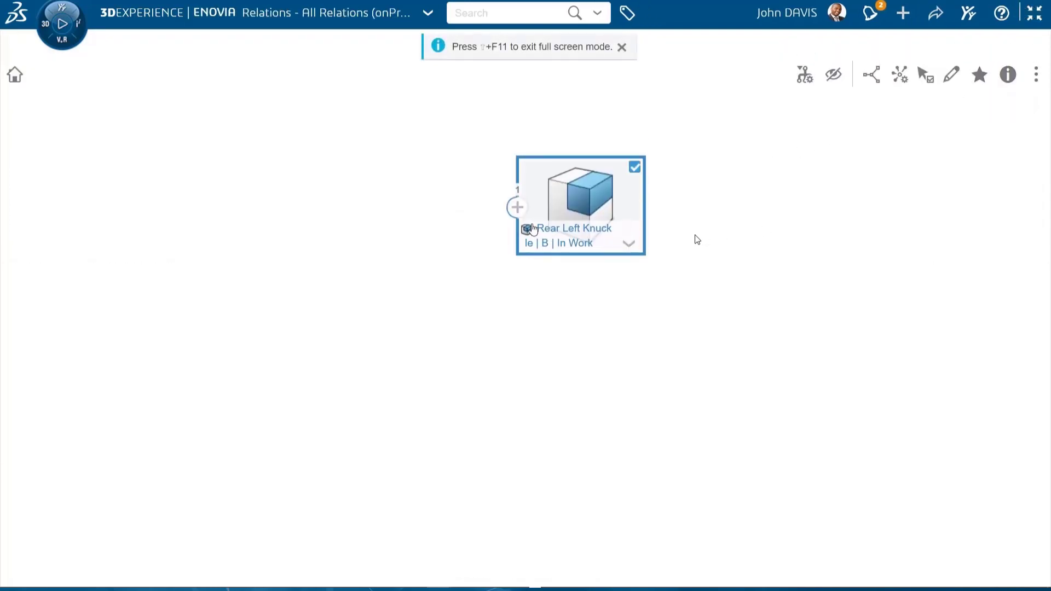
mouse_move(522, 212)
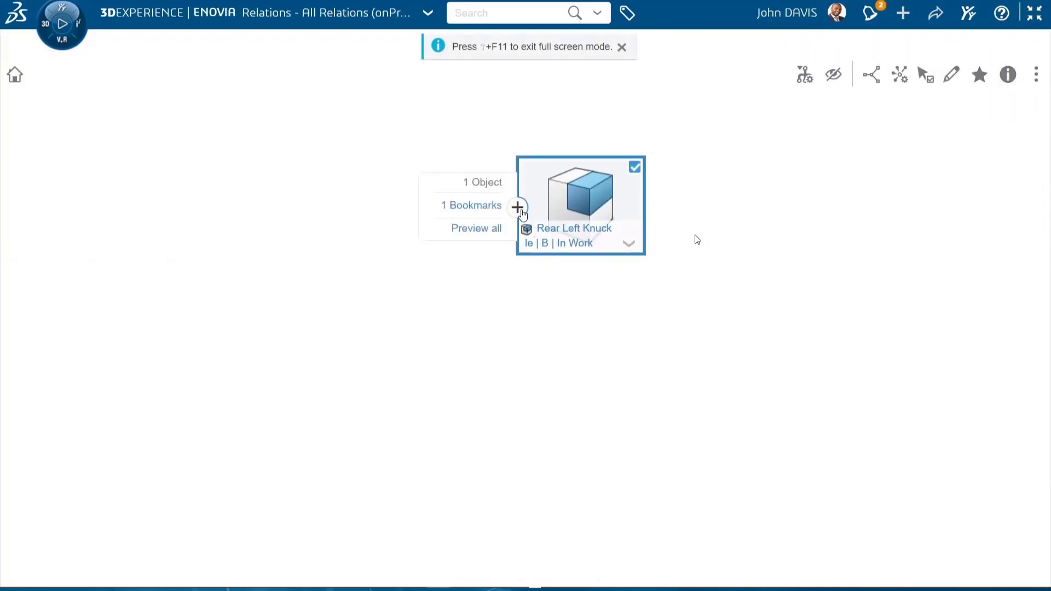
left_click(493, 207)
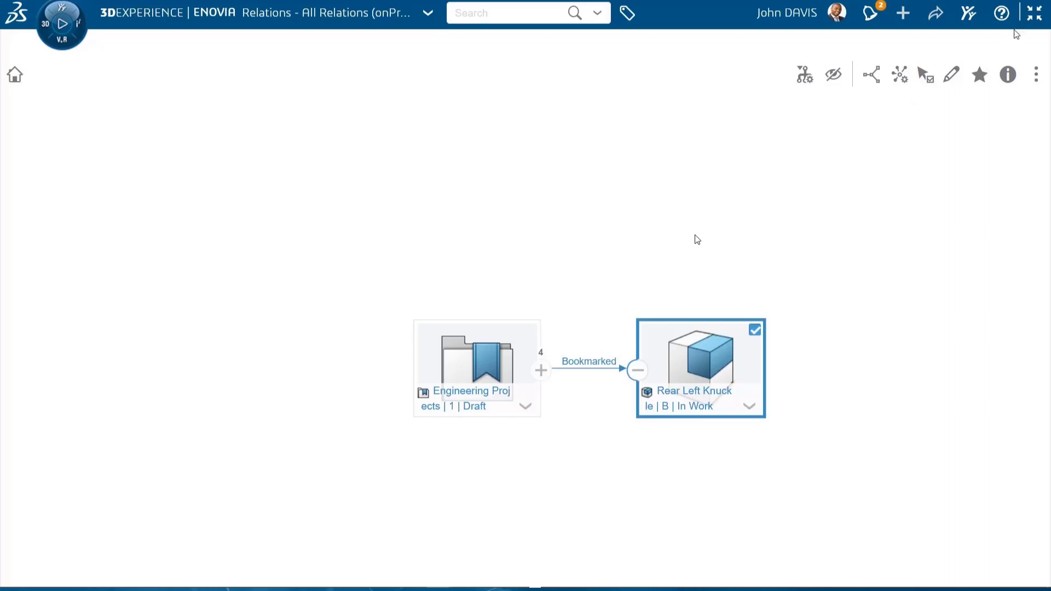
left_click(1030, 18)
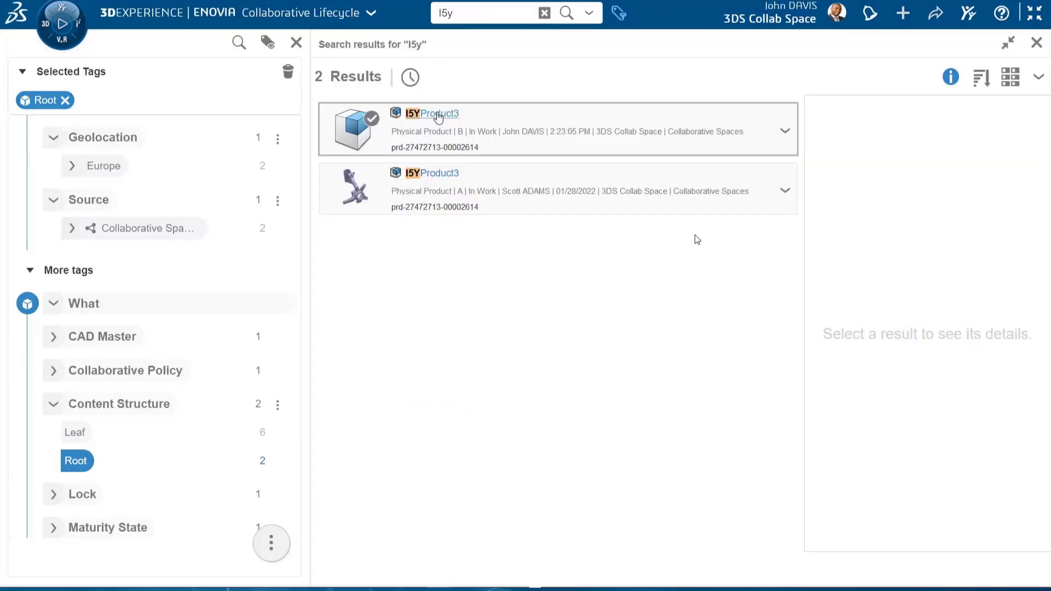
left_click_drag(438, 117, 425, 310)
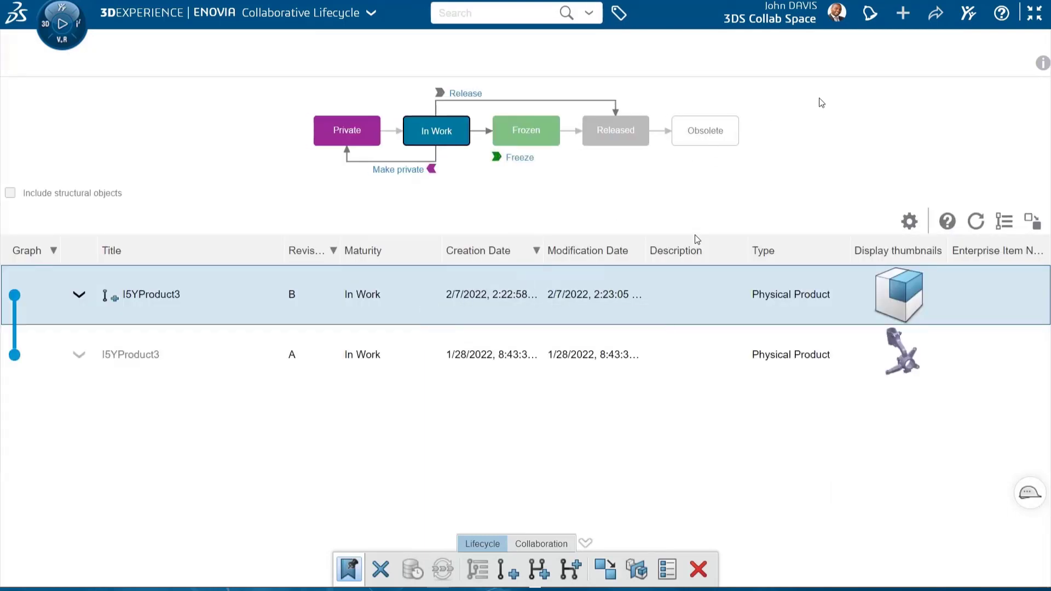
Replace the Relations widget content with I5YProduct3 revision B and expand its Simulated by relation
left_click(1034, 21)
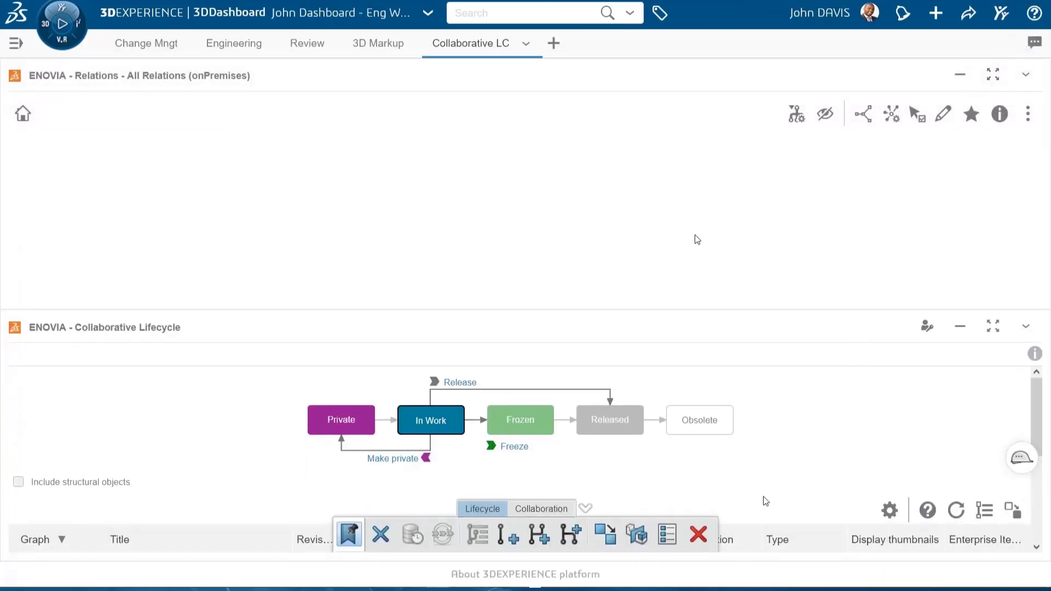
scroll(763, 501, "down", 2)
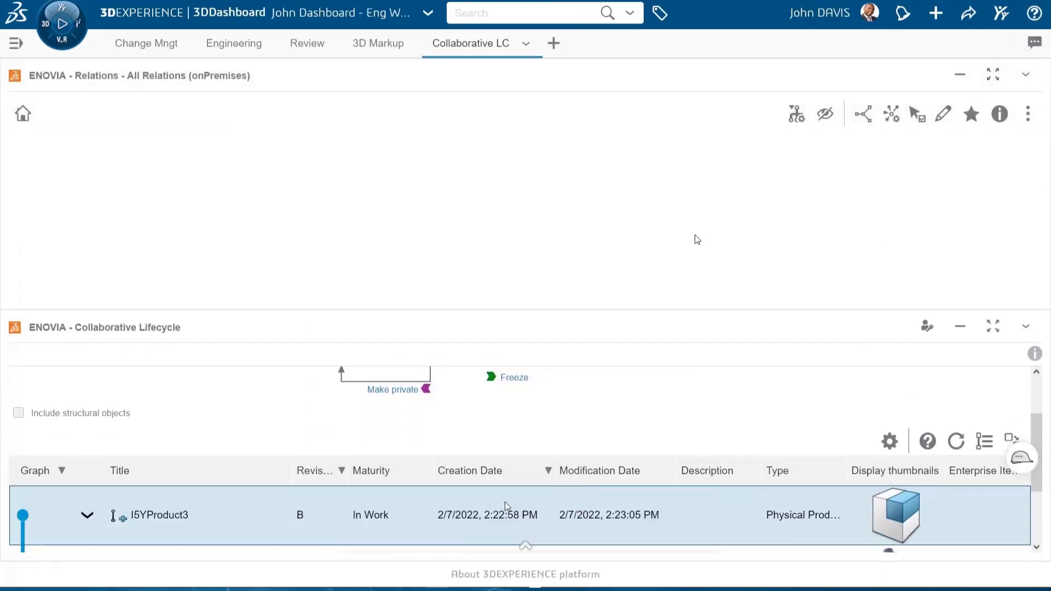
left_click_drag(387, 518, 500, 217)
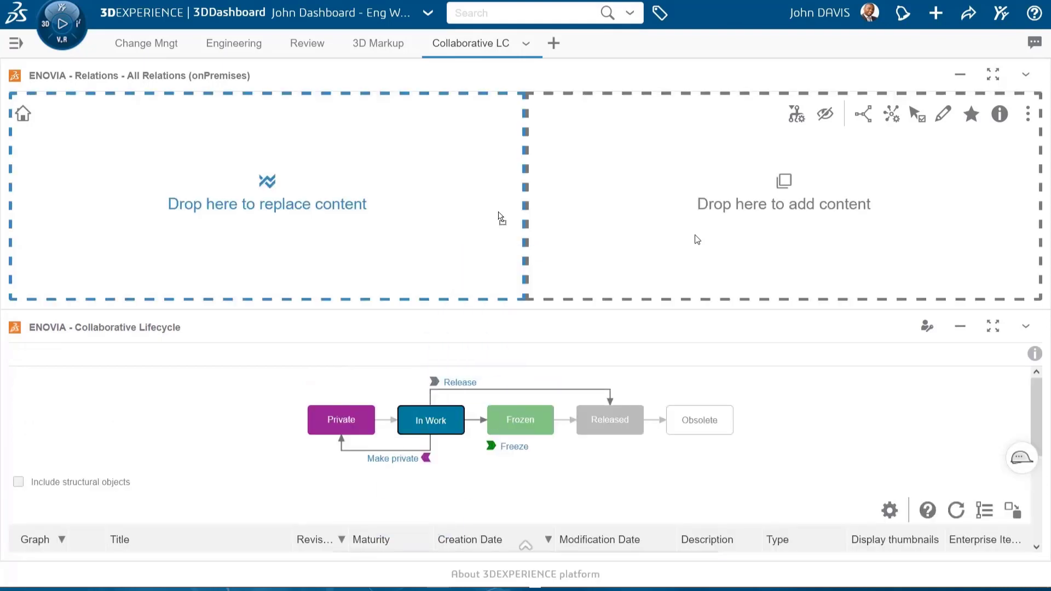
mouse_move(514, 235)
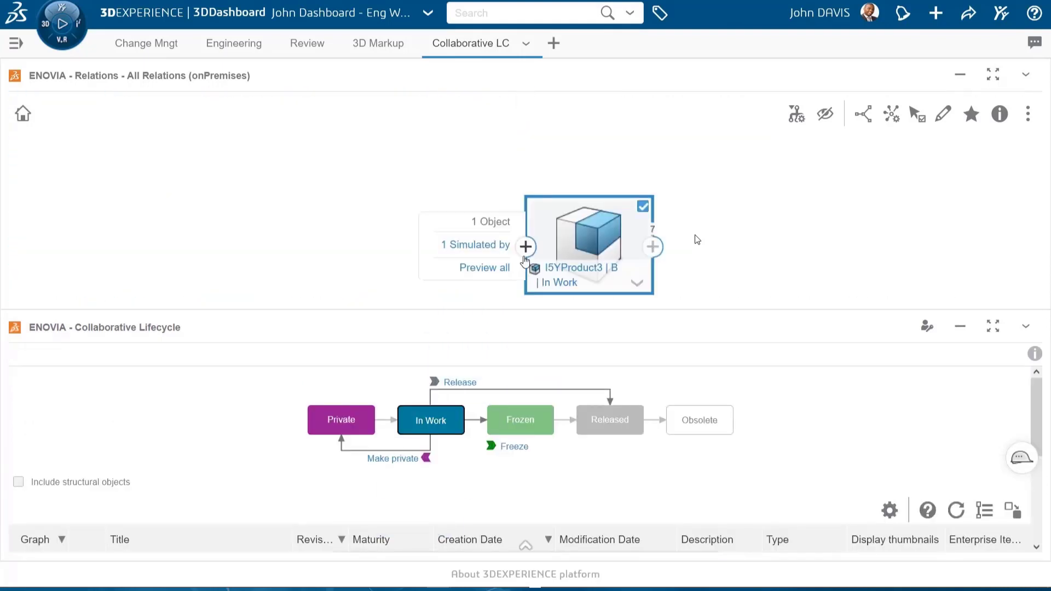
left_click(498, 247)
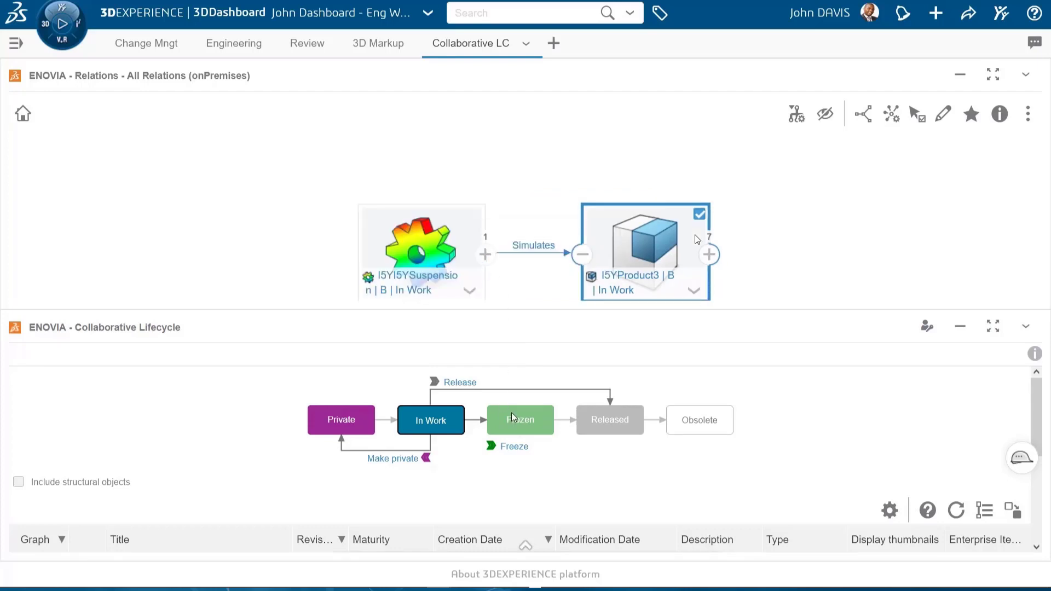
Clear the I5YProduct3 content from the Collaborative Lifecycle widget
scroll(564, 480, "down", 3)
scroll(562, 476, "down", 1)
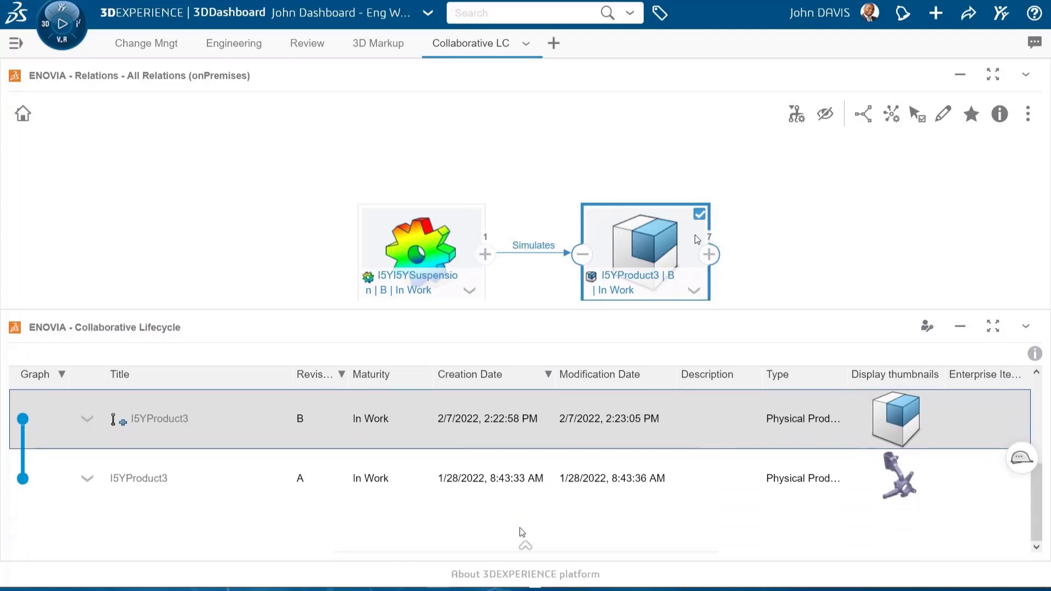
left_click(524, 543)
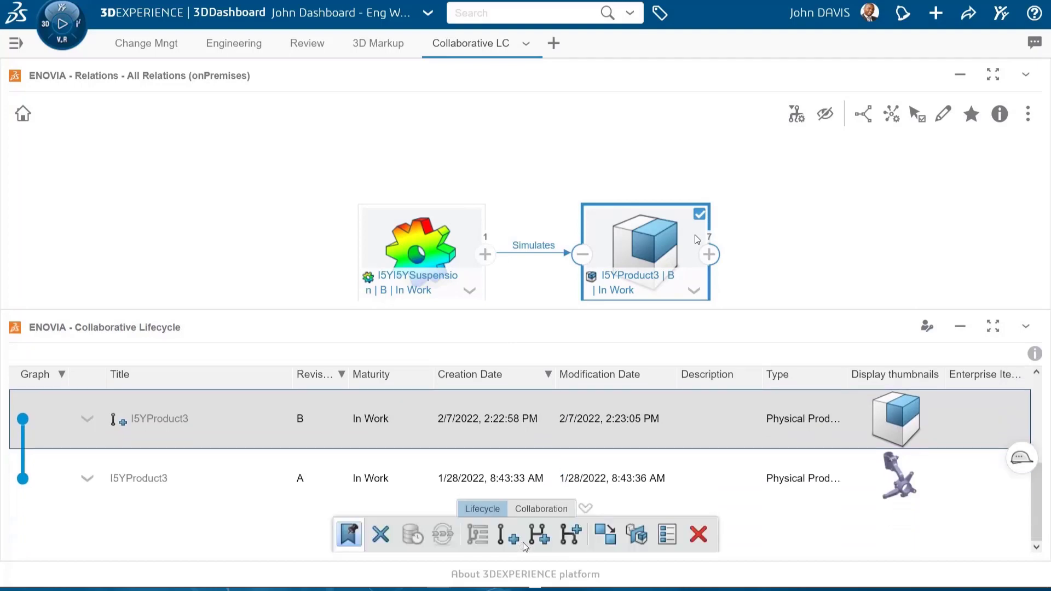
left_click(381, 537)
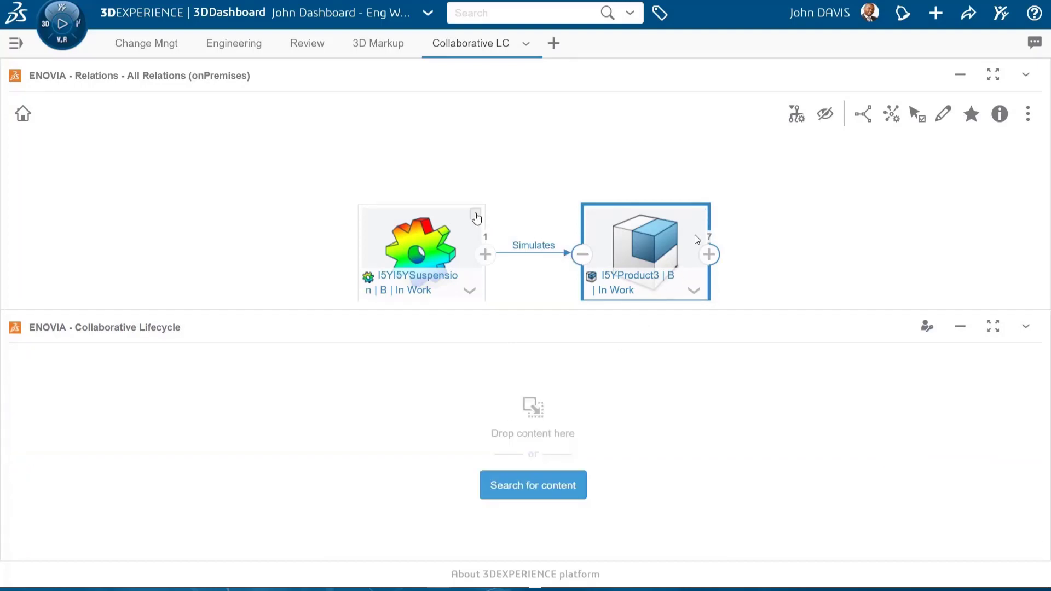
Load both I5YI5YSuspension B and I5YProduct3 B from the relations graph into Collaborative Lifecycle and maximize that widget
left_click(475, 215)
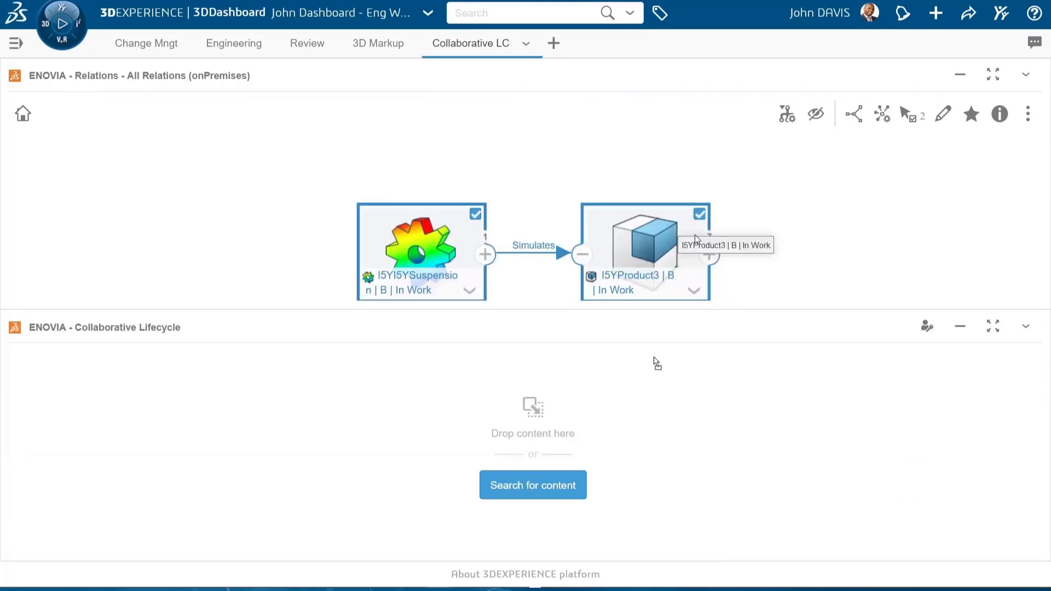
left_click_drag(696, 240, 643, 478)
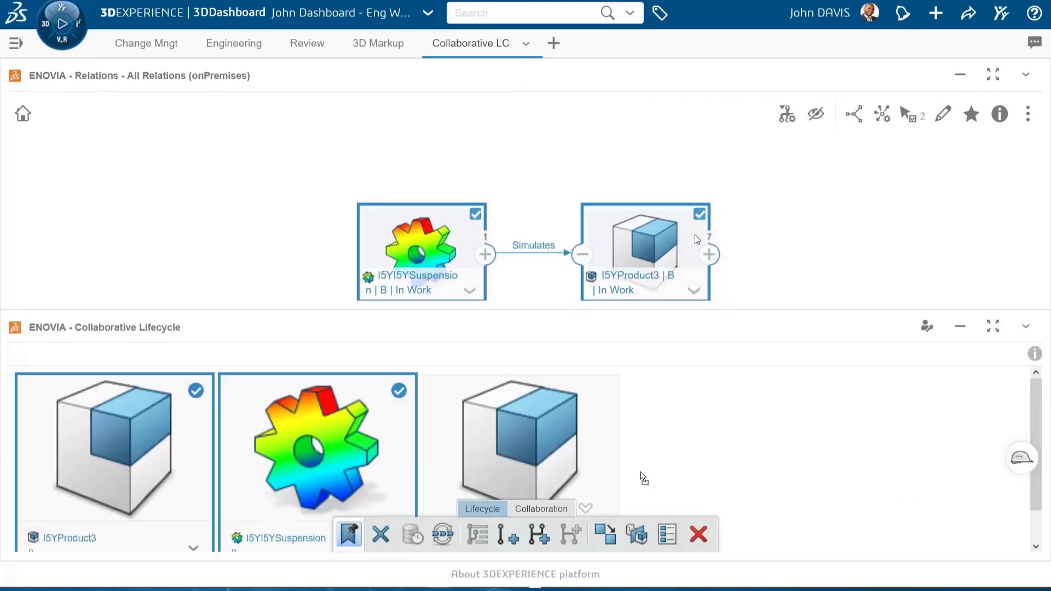
left_click(992, 327)
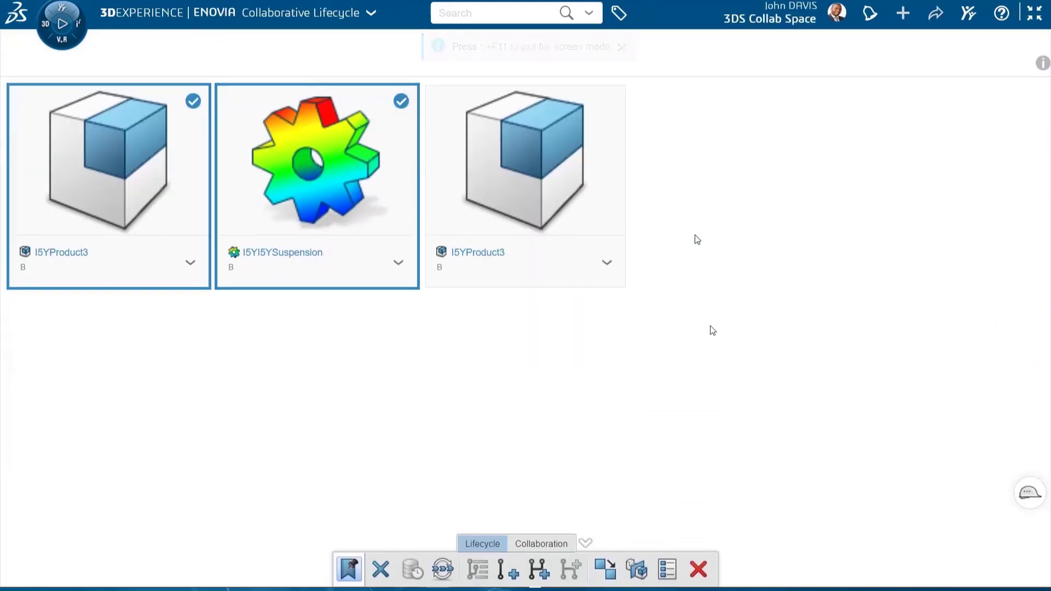
Create new revisions of I5YProduct3 and I5YI5YSuspension together with the revision comment "New Design and Simulation Revisions"
left_click(510, 570)
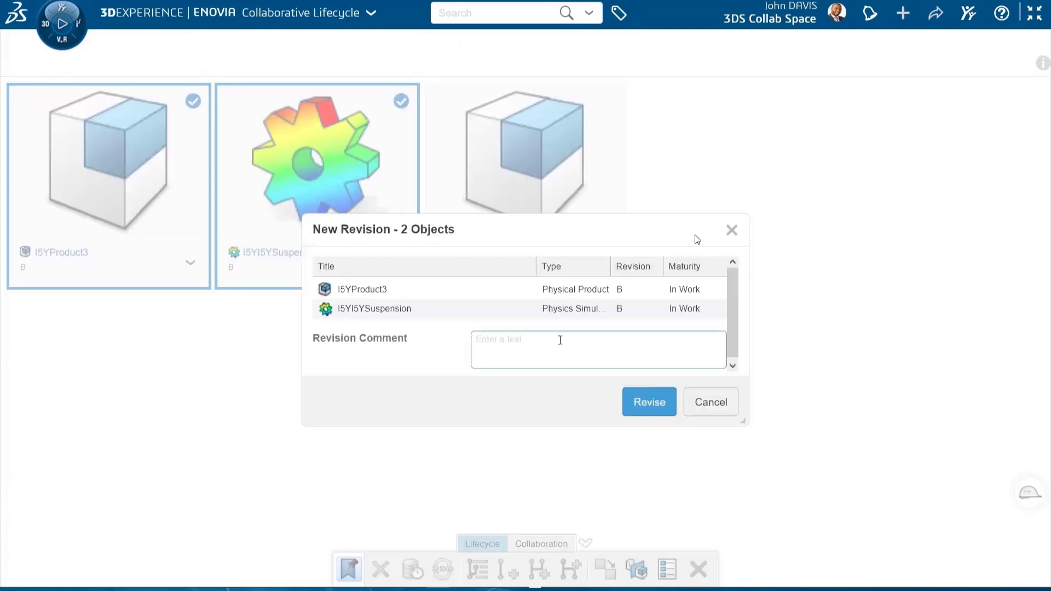
type("New Design and Simulation Revisions")
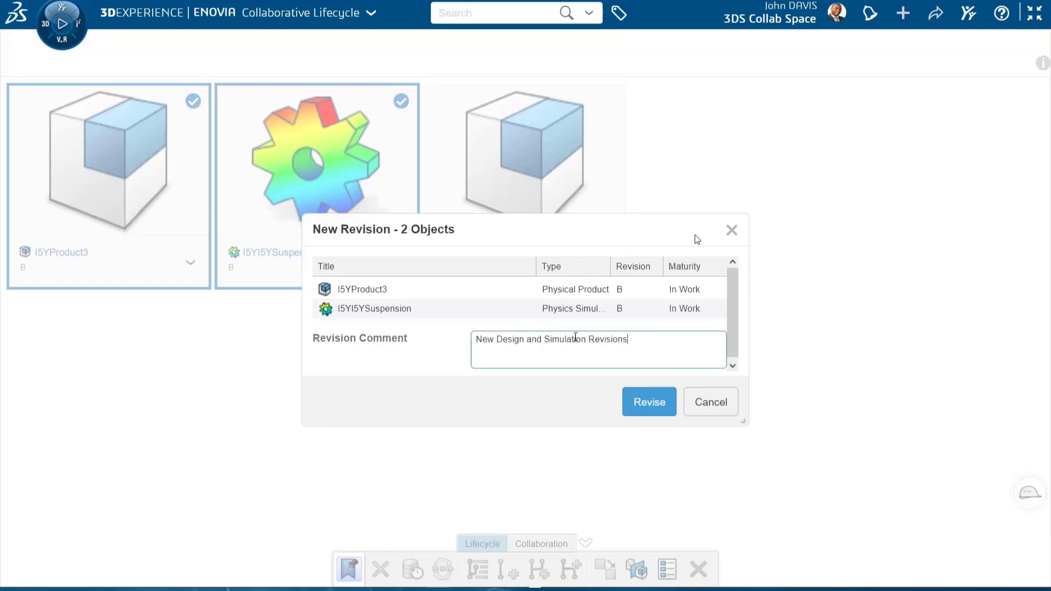
left_click(645, 399)
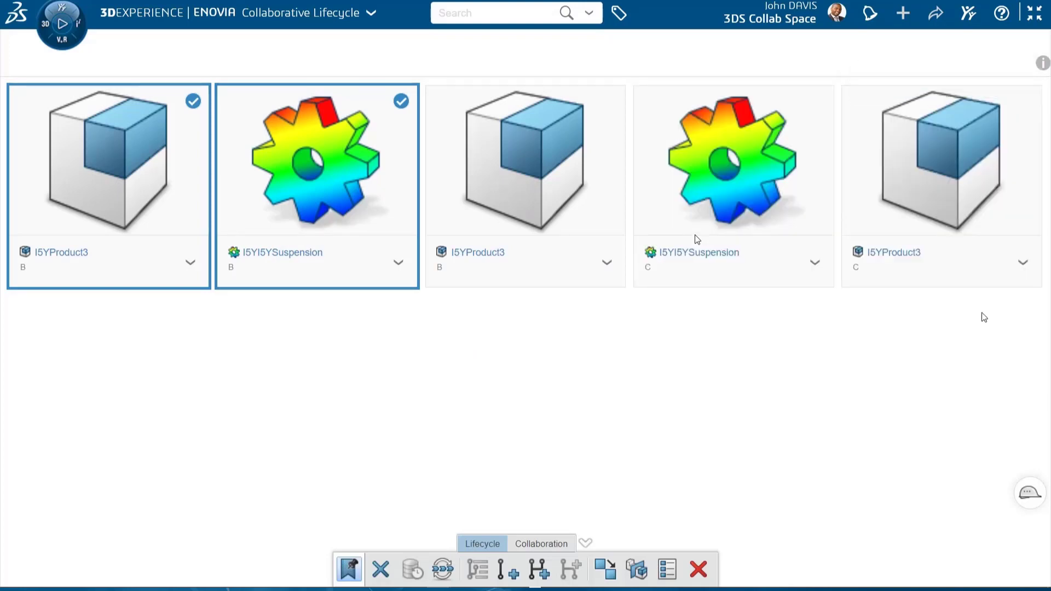
Show the relations of I5YProduct3 revision C and expand its Simulated by relation
left_click(967, 194)
left_click(1021, 263)
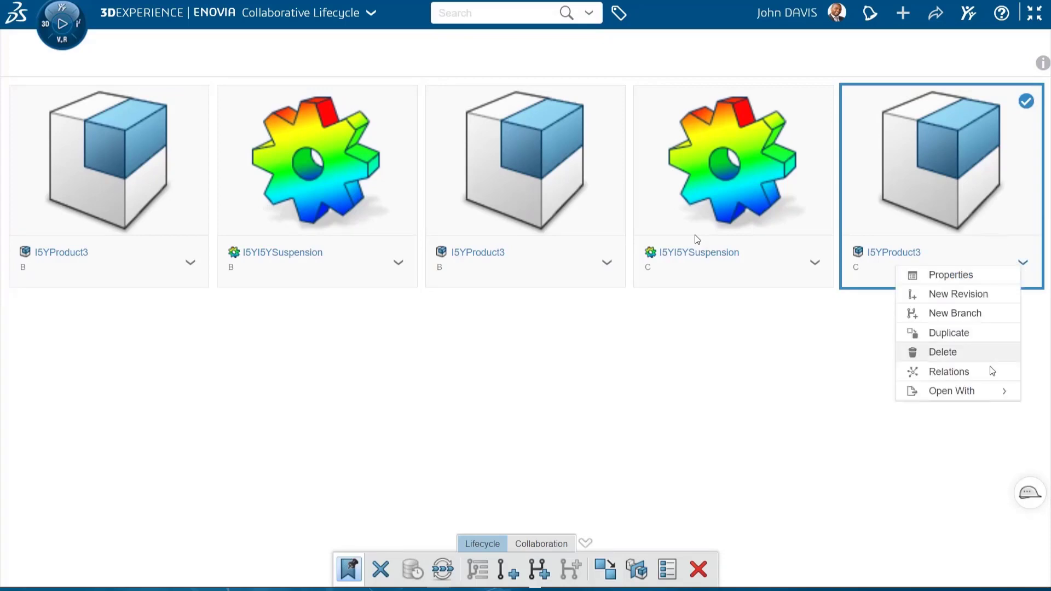
left_click(964, 376)
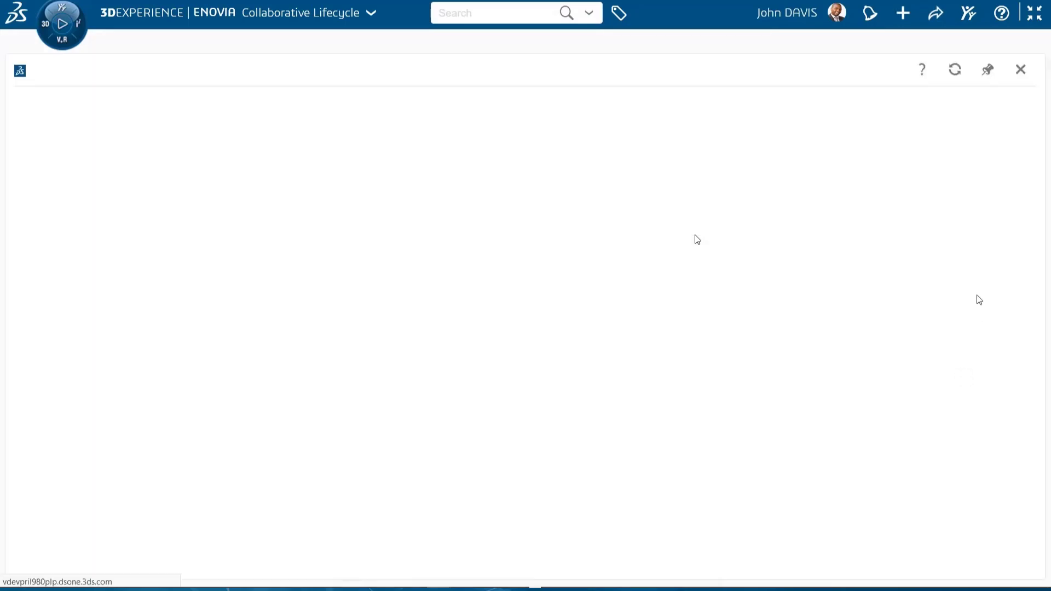
mouse_move(526, 326)
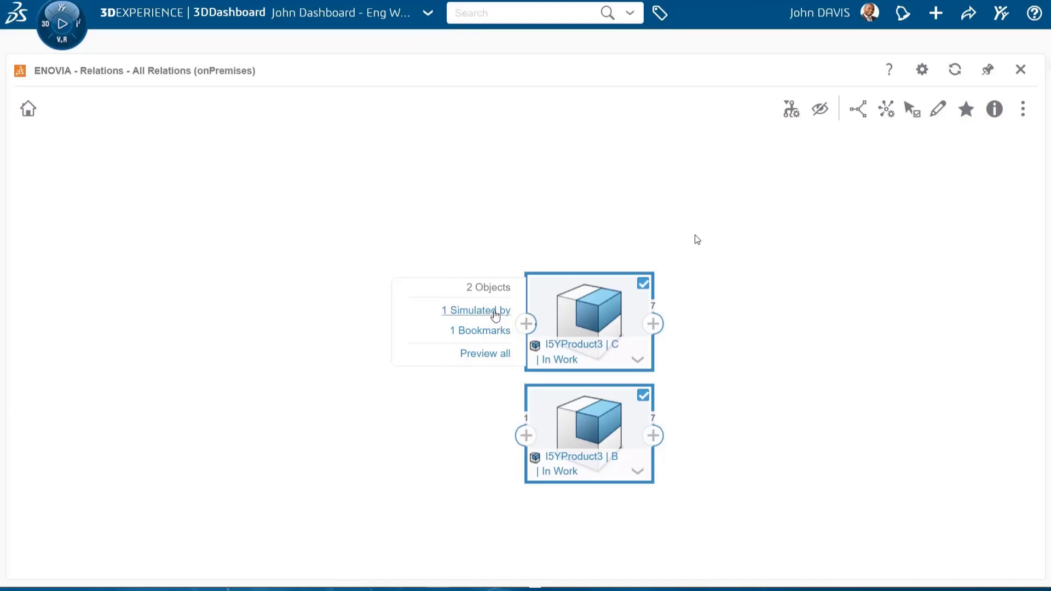
left_click(495, 311)
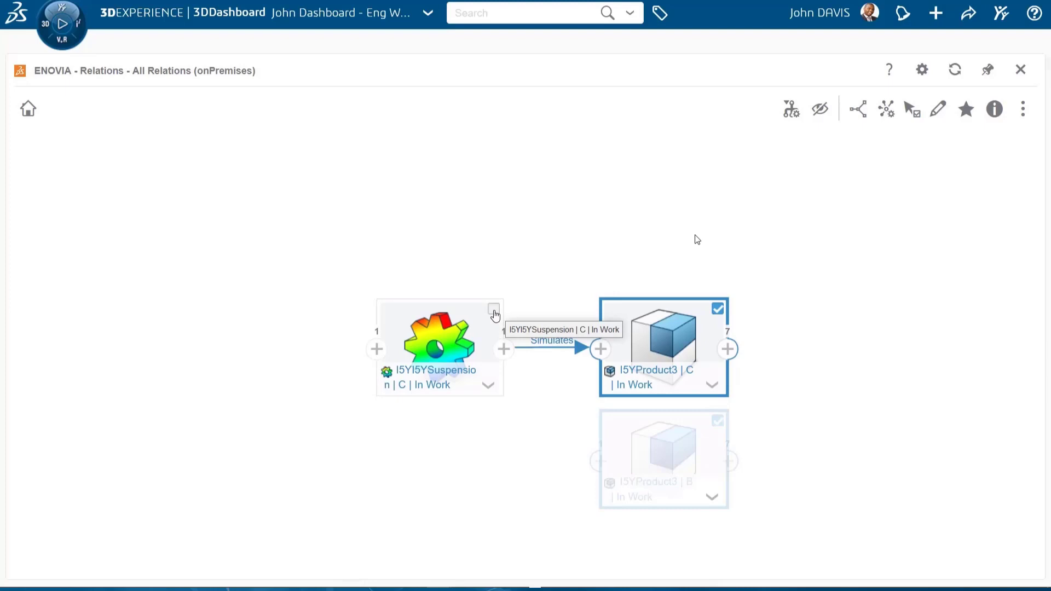
Expand the Bookmarks relation of the I5YI5YSuspension revision C simulation in the relations graph
mouse_move(495, 315)
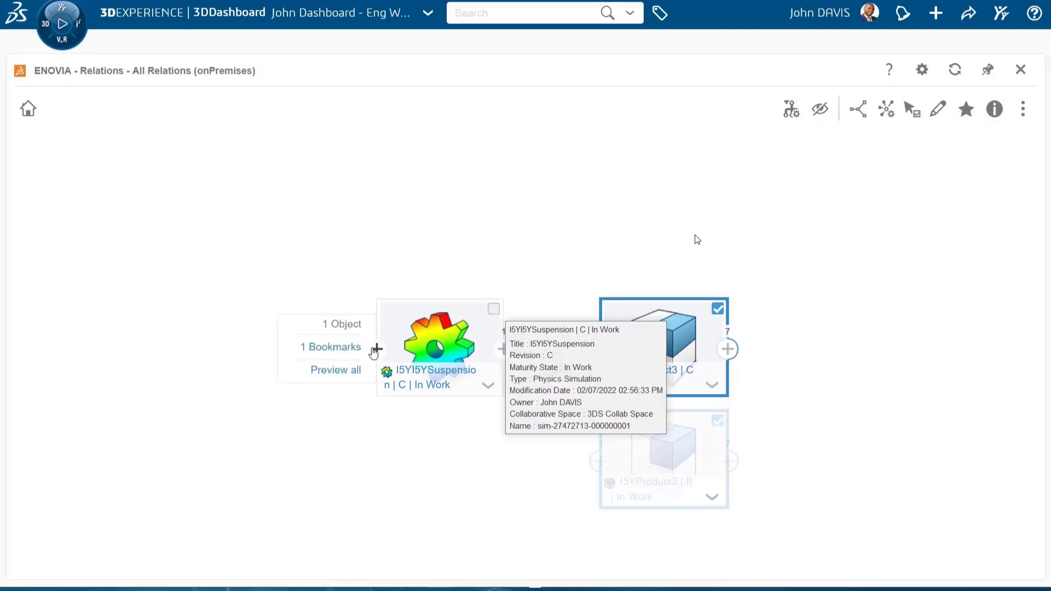
mouse_move(352, 347)
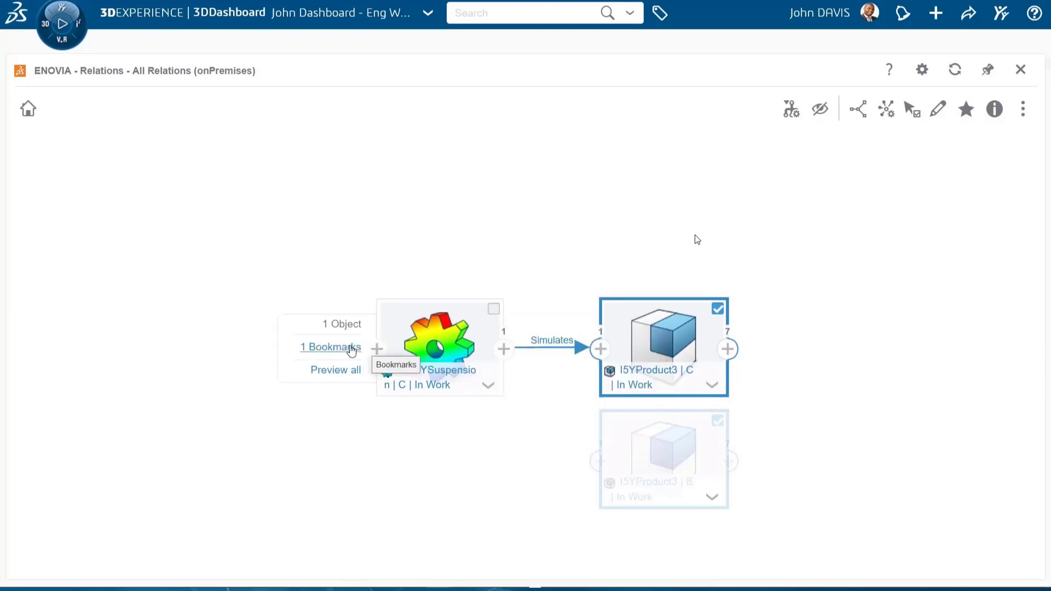
left_click(332, 347)
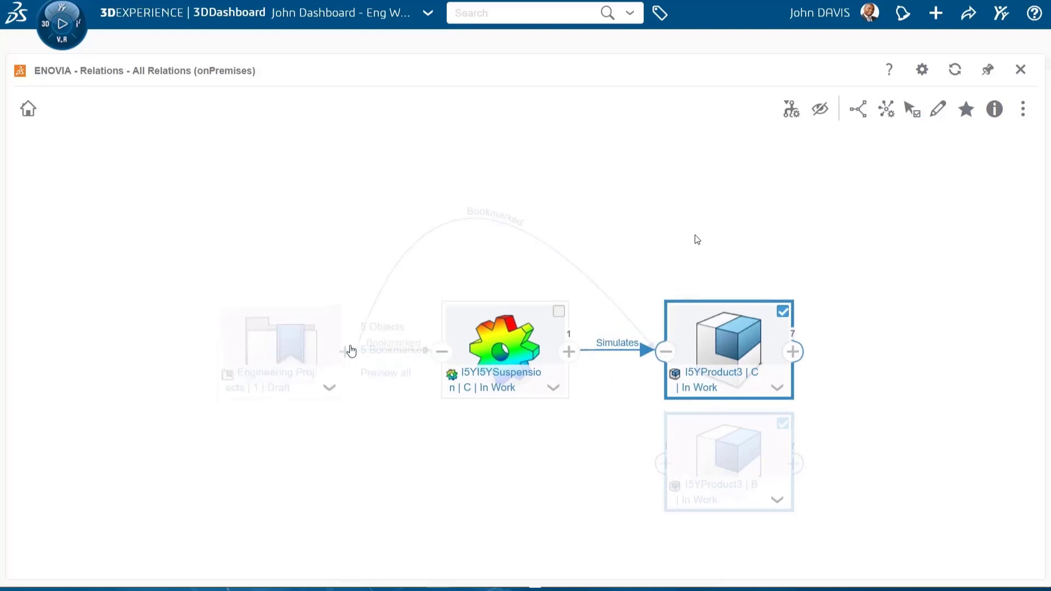